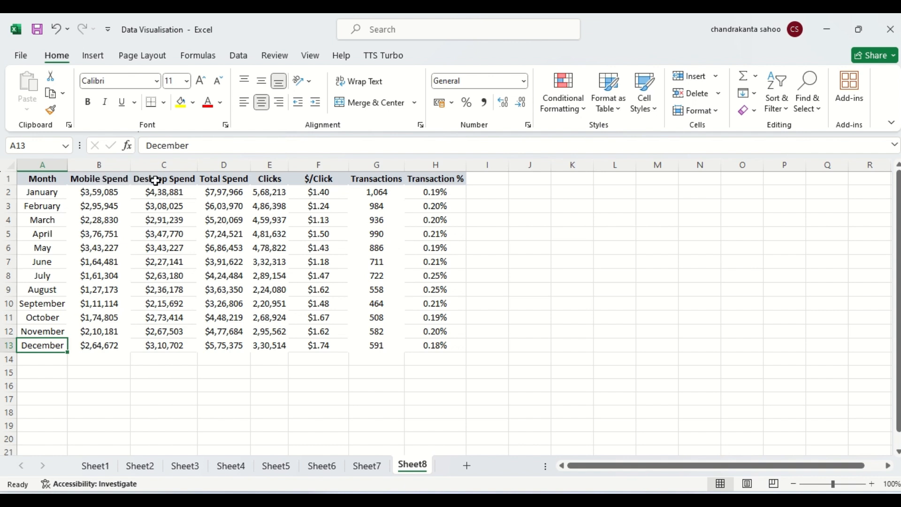
Examine the January values and formulas from Mobile Spend through Transaction %, including how $/Click and Transaction % are calculated
{"action": "left_click", "coordinate": [105, 191]}
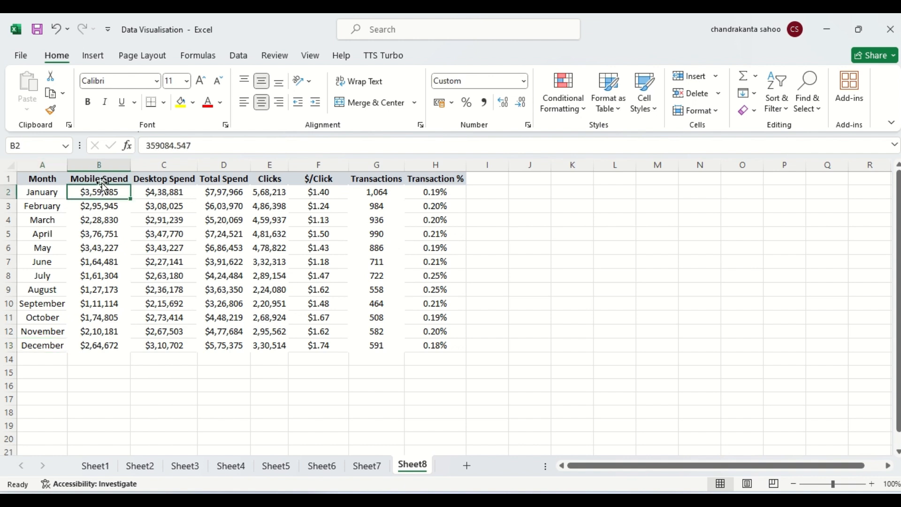
{"action": "left_click", "coordinate": [156, 191]}
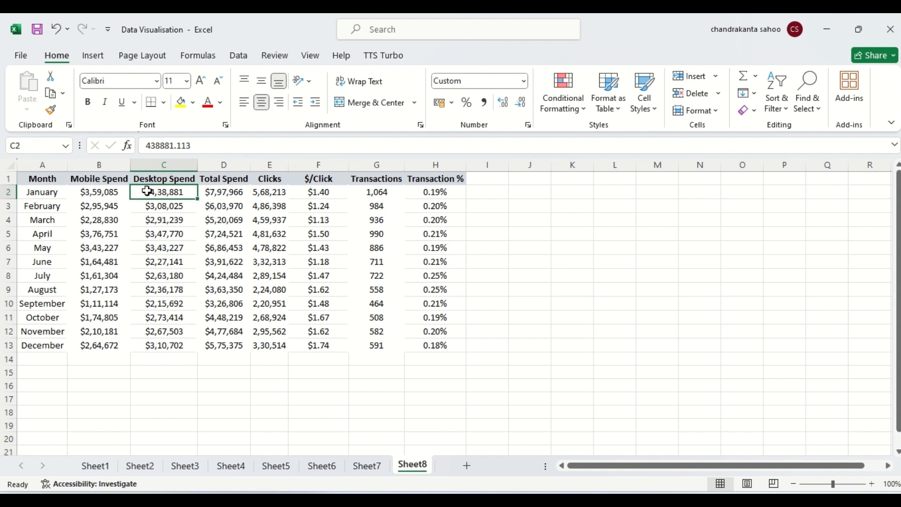
{"action": "left_click", "coordinate": [112, 192]}
{"action": "left_click", "coordinate": [157, 192]}
{"action": "left_click", "coordinate": [212, 191]}
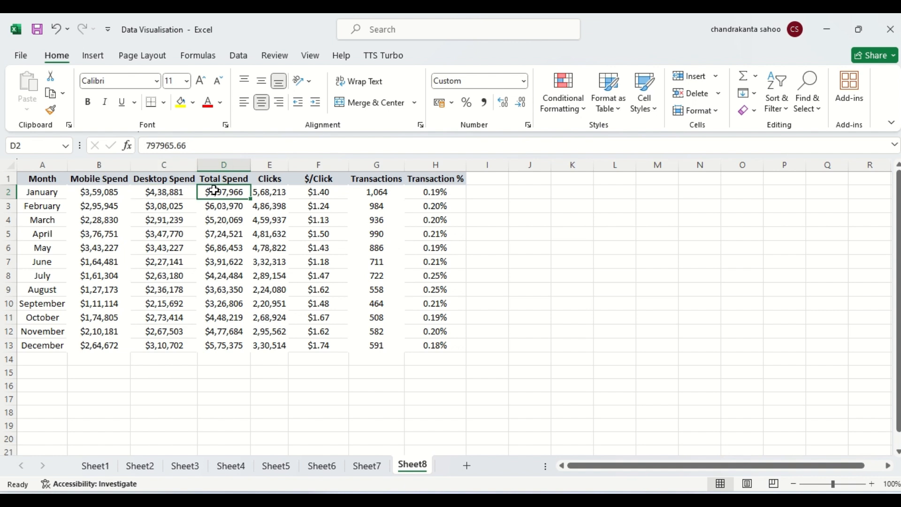
{"action": "left_click", "coordinate": [267, 191]}
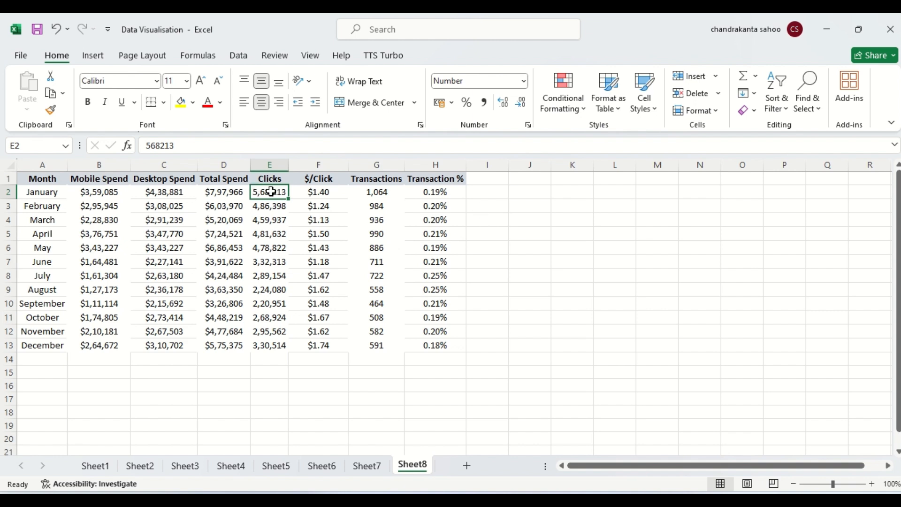
{"action": "left_click", "coordinate": [324, 192]}
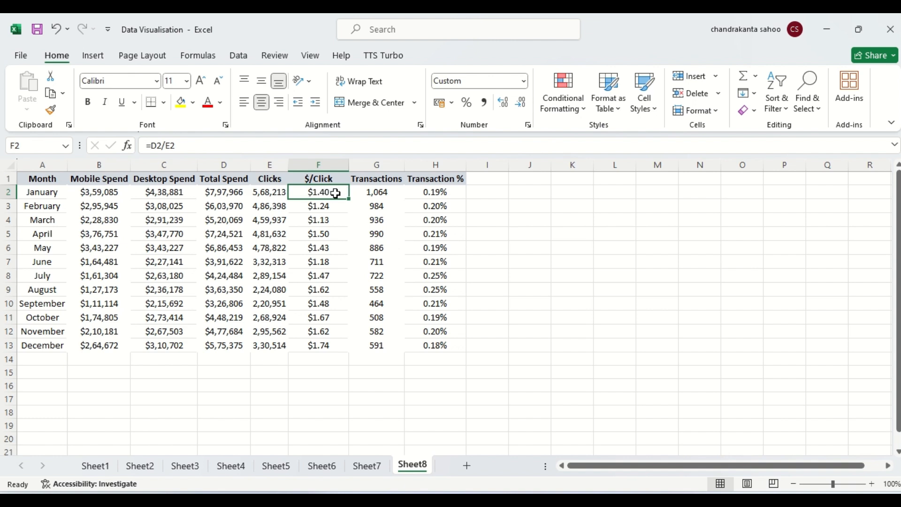
{"action": "left_click", "coordinate": [378, 192]}
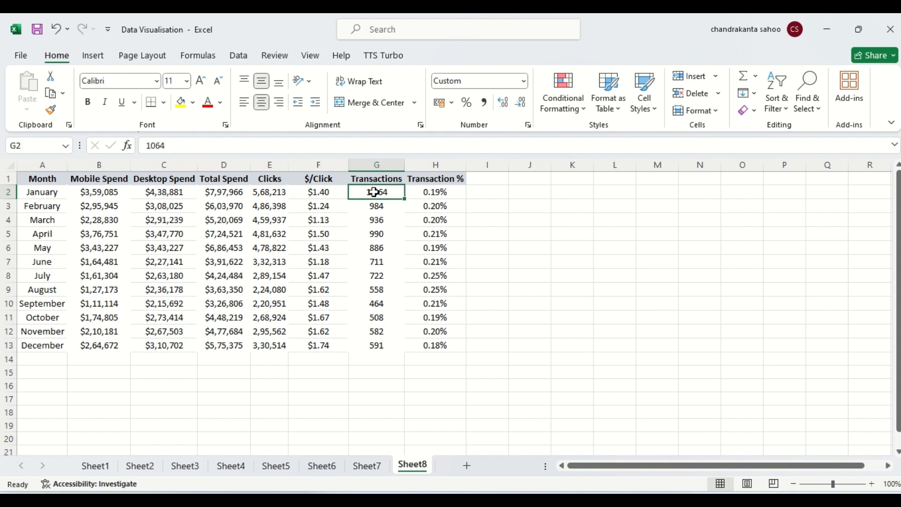
{"action": "left_click", "coordinate": [269, 191]}
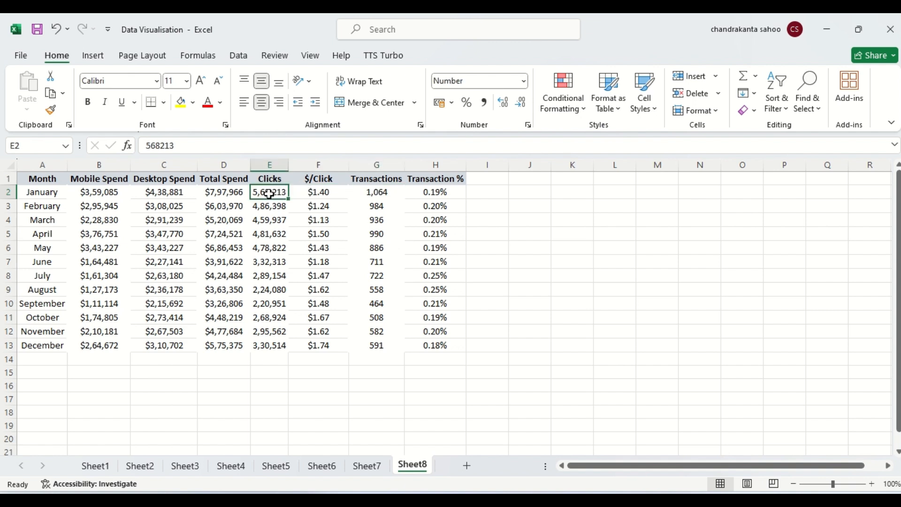
{"action": "left_click", "coordinate": [374, 190]}
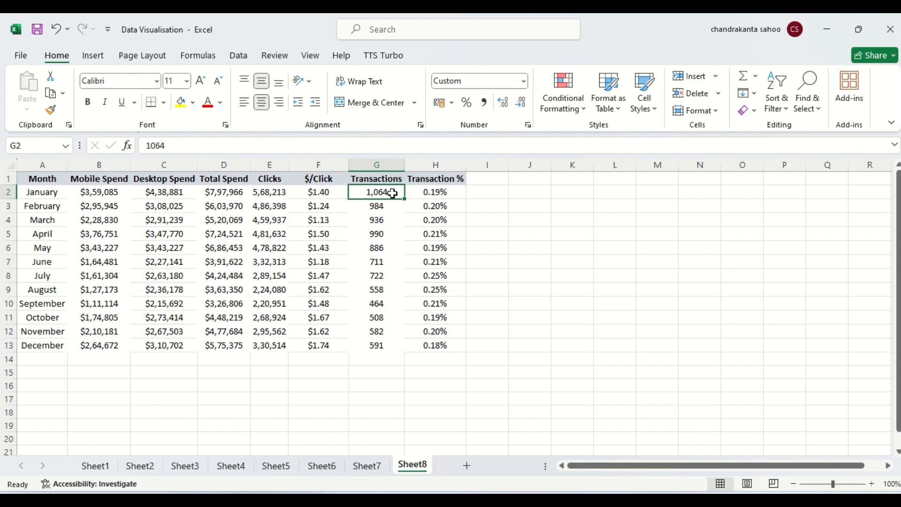
{"action": "left_click", "coordinate": [439, 191]}
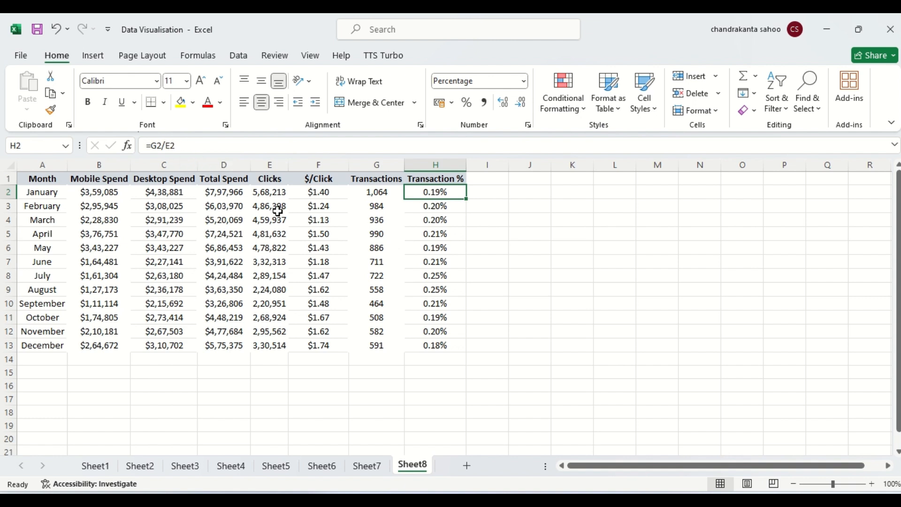
Insert a 2-D clustered column chart from the Month, Mobile Spend, Desktop Spend and Total Spend data in A1:D13
{"action": "left_click", "coordinate": [37, 177]}
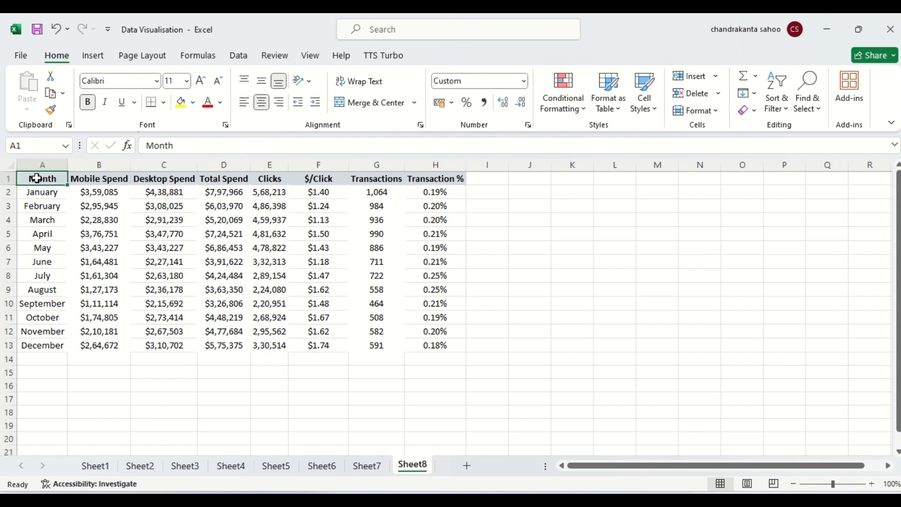
{"action": "key", "text": "shift+Right"}
{"action": "key", "text": "shift+Right"}
{"action": "key", "text": "shift+Right"}
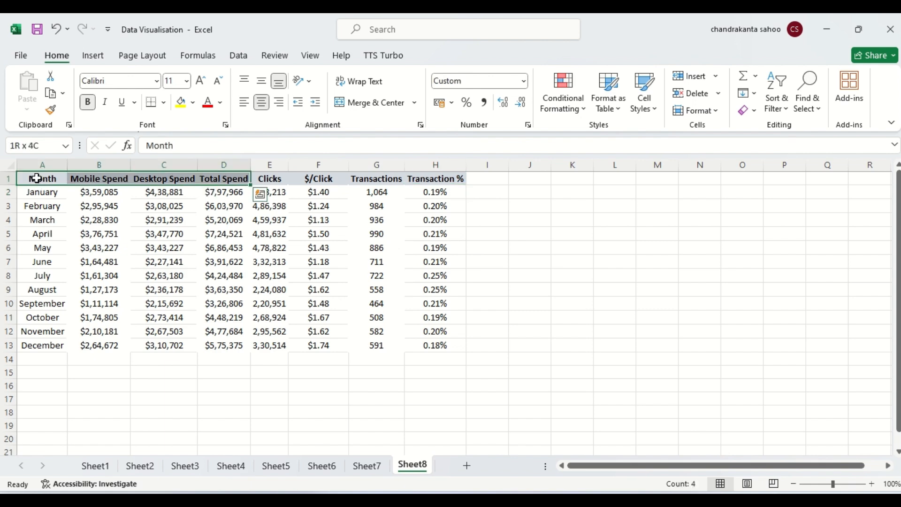
{"action": "key", "text": "ctrl+shift+Down"}
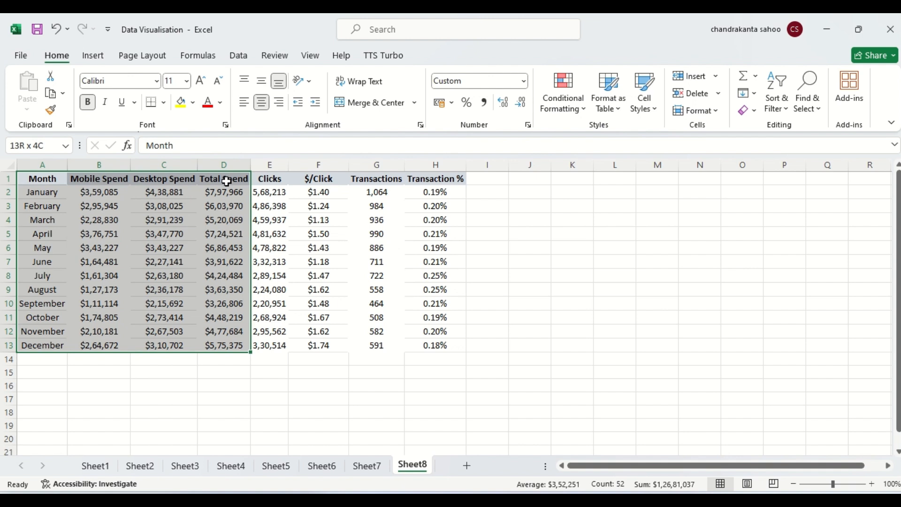
{"action": "left_click", "coordinate": [92, 56]}
{"action": "left_click", "coordinate": [406, 77]}
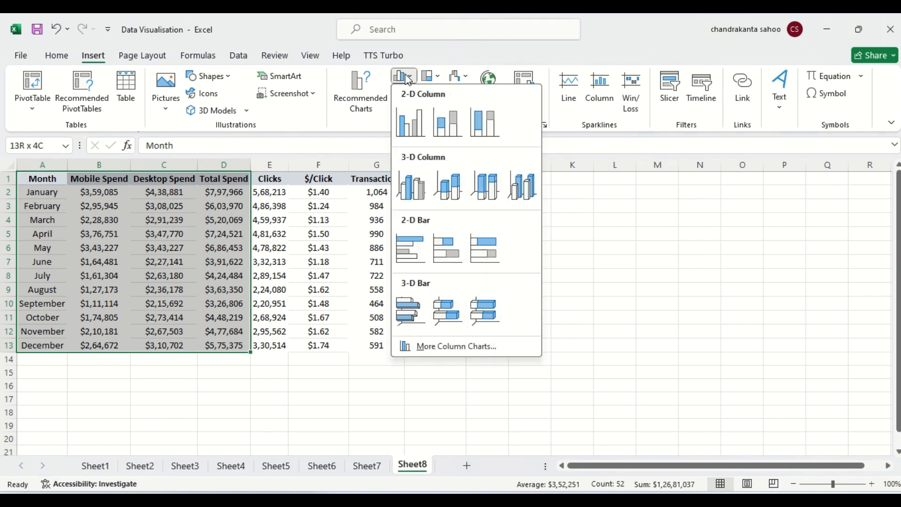
{"action": "left_click", "coordinate": [411, 125]}
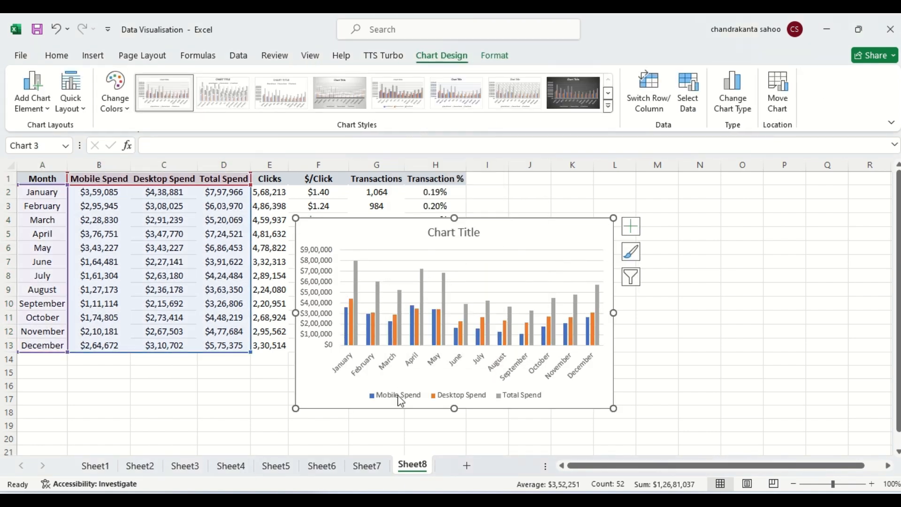
{"action": "mouse_move", "coordinate": [347, 330]}
{"action": "mouse_move", "coordinate": [355, 289]}
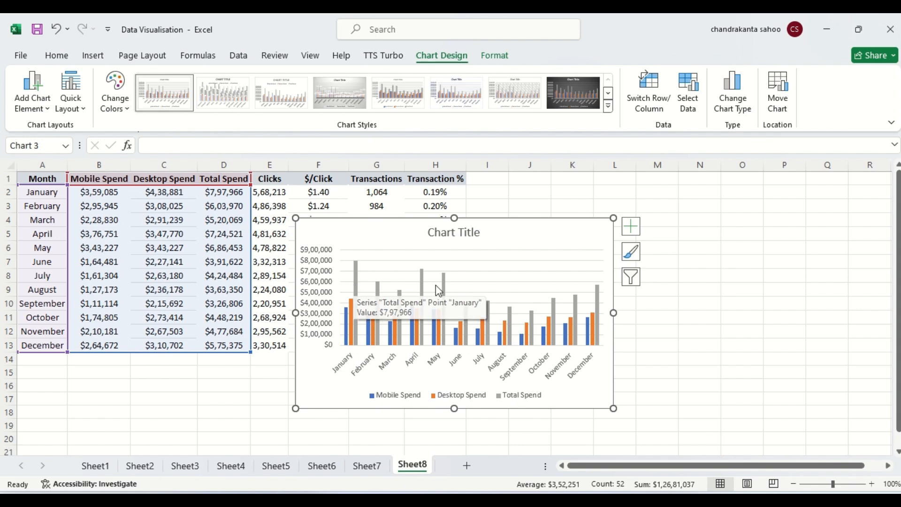
{"action": "left_click", "coordinate": [481, 282]}
{"action": "left_click", "coordinate": [516, 232]}
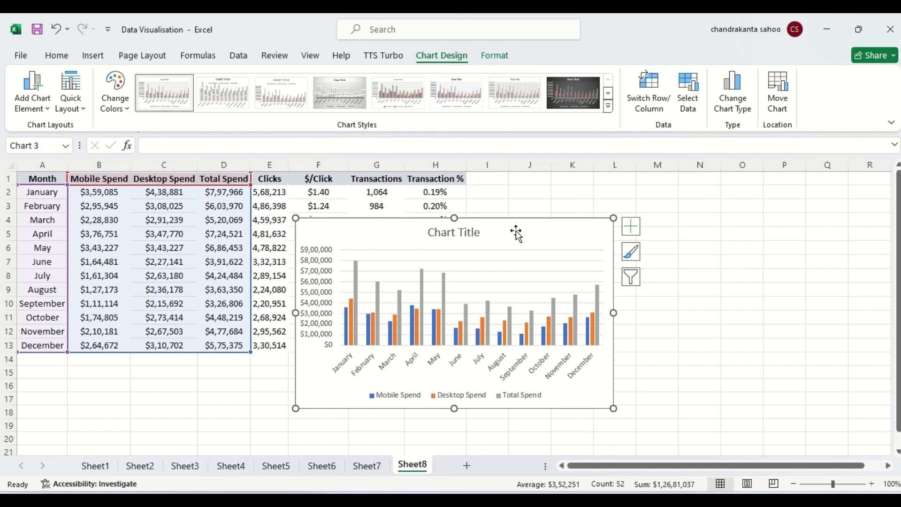
{"action": "right_click", "coordinate": [516, 230]}
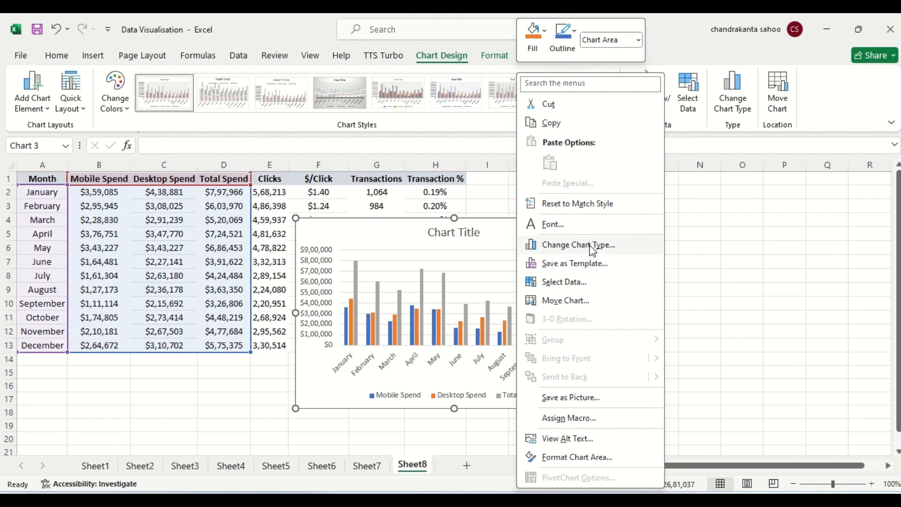
{"action": "left_click", "coordinate": [500, 238]}
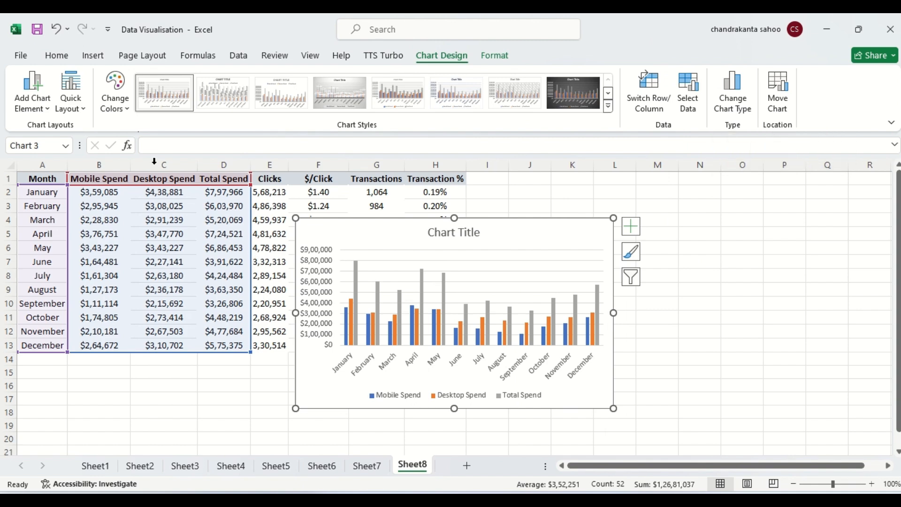
{"action": "left_click", "coordinate": [92, 57]}
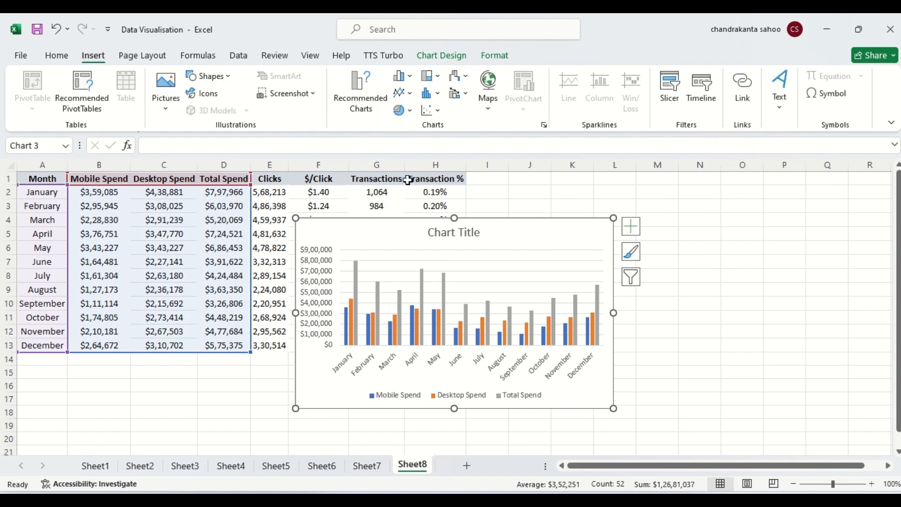
{"action": "left_click", "coordinate": [360, 101]}
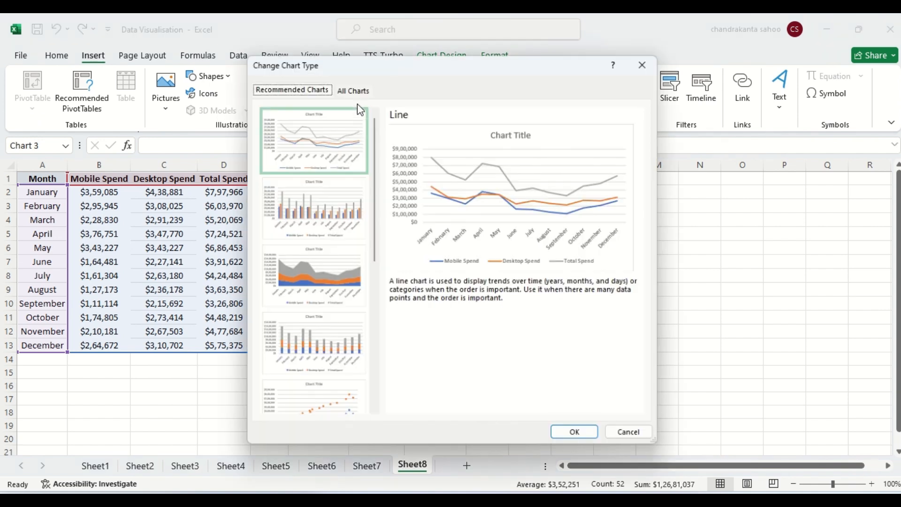
{"action": "left_click", "coordinate": [348, 86]}
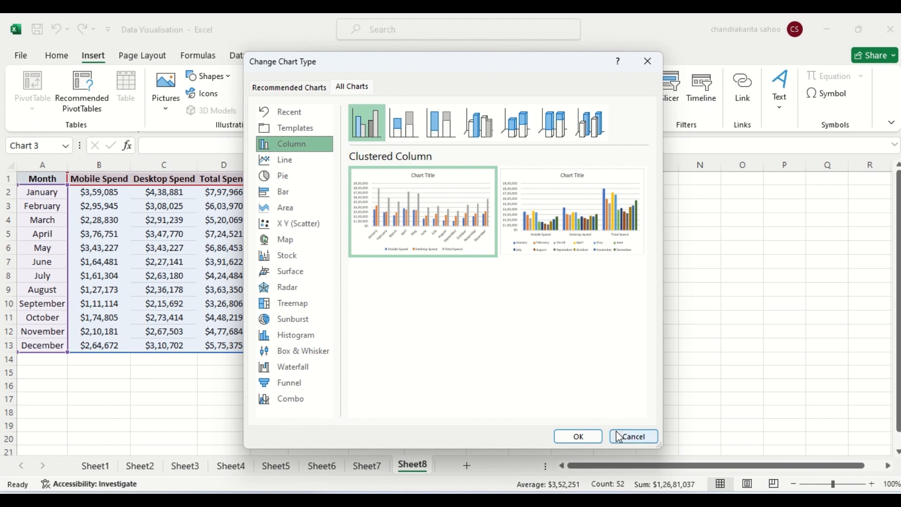
{"action": "left_click", "coordinate": [624, 438]}
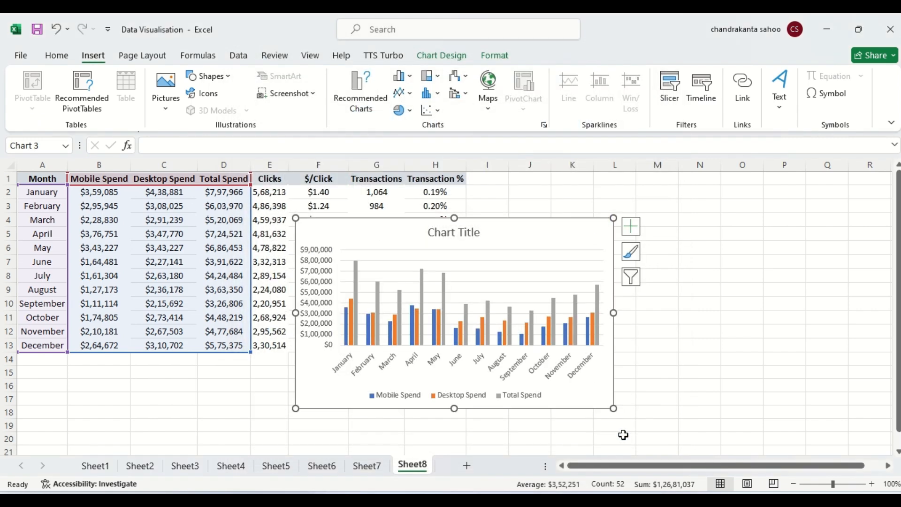
{"action": "left_click", "coordinate": [550, 263]}
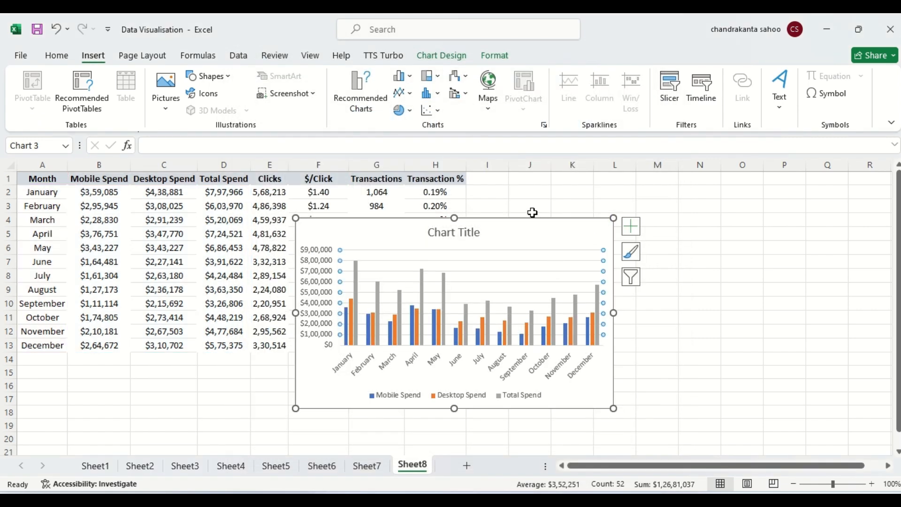
Change the chart to a Combo with Mobile Spend and Desktop Spend as clustered columns and Total Spend as a line
{"action": "right_click", "coordinate": [531, 233]}
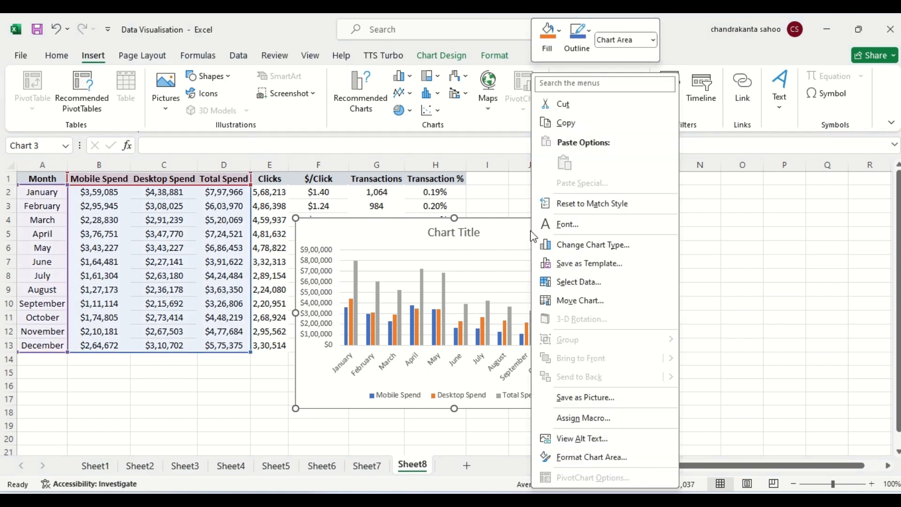
{"action": "left_click", "coordinate": [575, 245]}
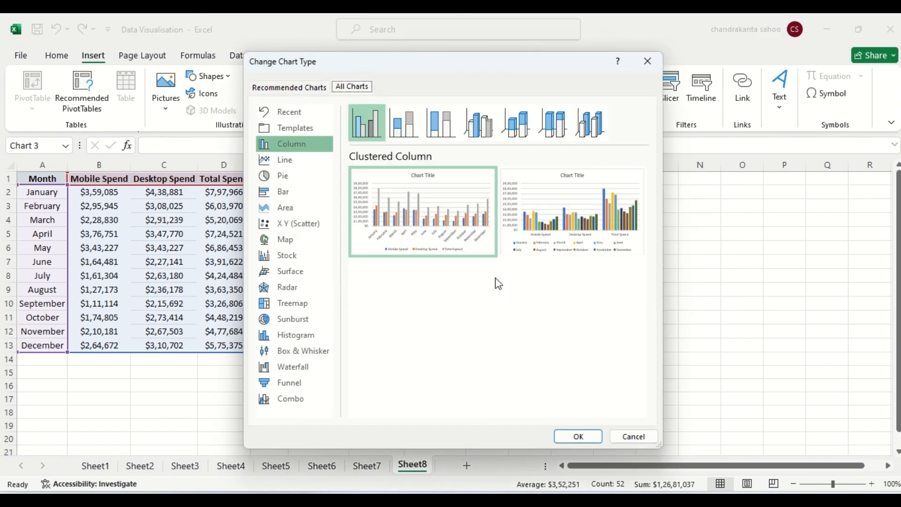
{"action": "left_click", "coordinate": [301, 400]}
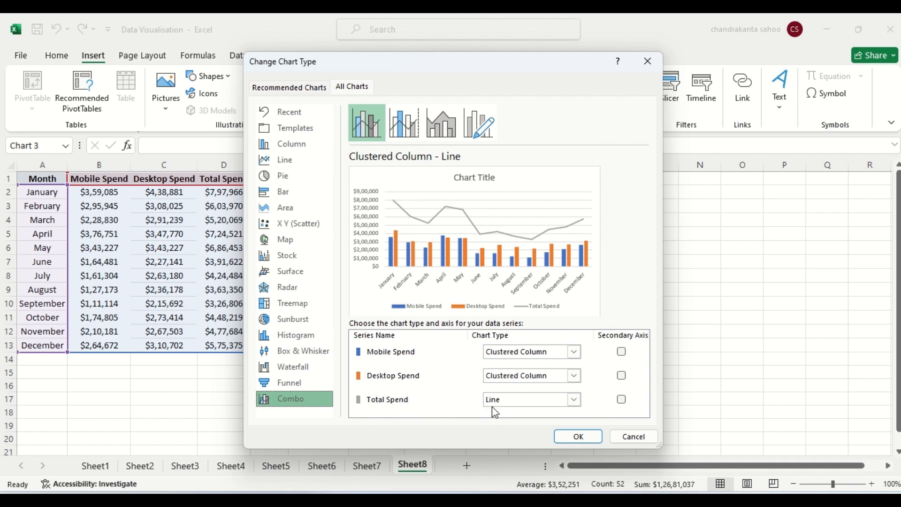
{"action": "left_click", "coordinate": [575, 399]}
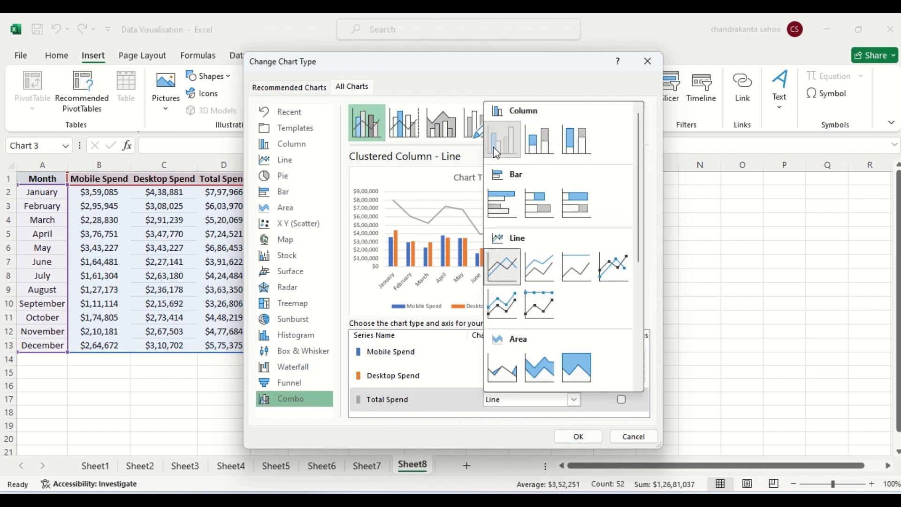
{"action": "left_click", "coordinate": [495, 149]}
{"action": "left_click", "coordinate": [574, 399]}
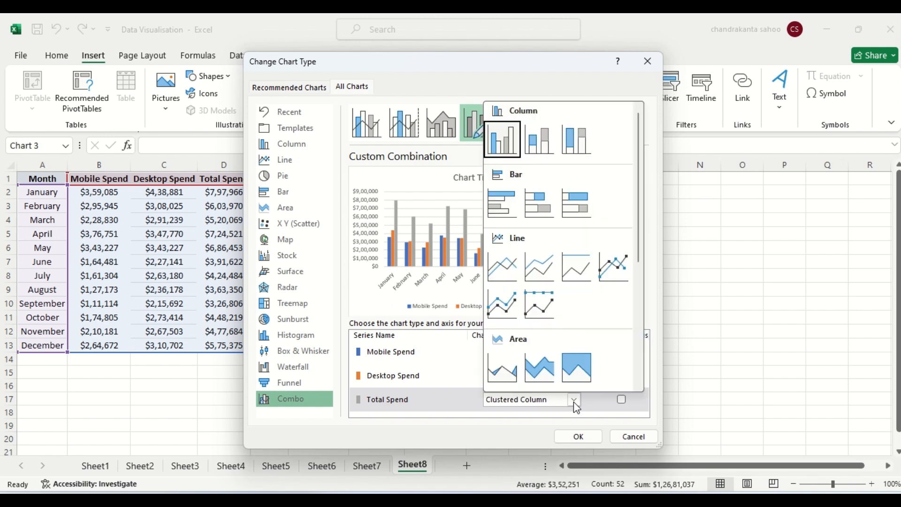
{"action": "left_click", "coordinate": [511, 286]}
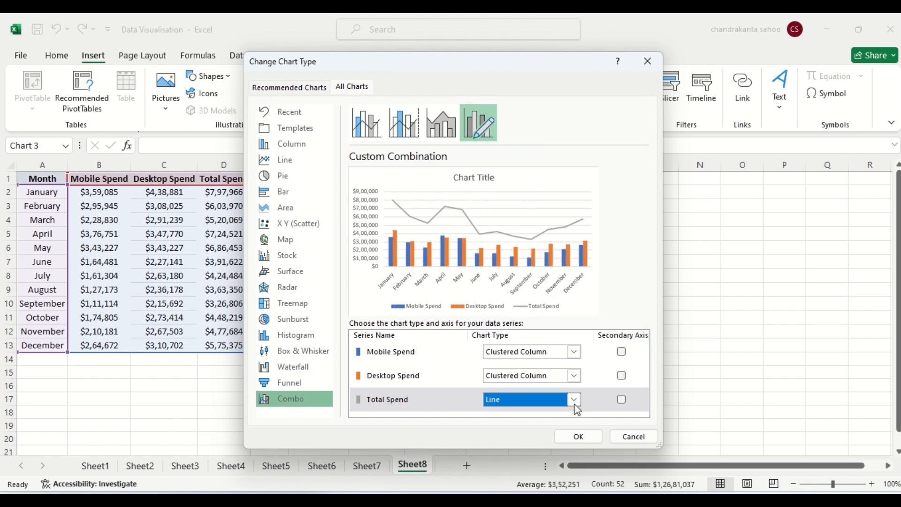
{"action": "left_click", "coordinate": [578, 436]}
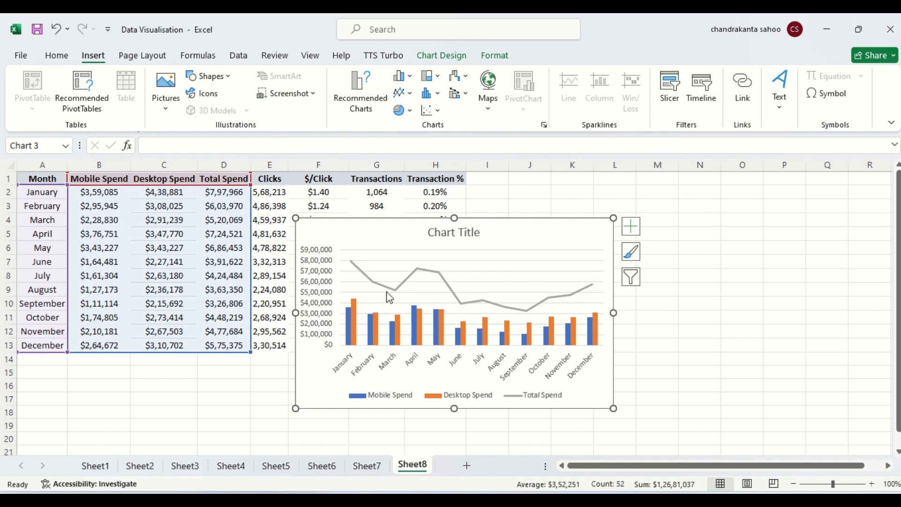
Try plotting the Mobile Spend and Desktop Spend columns on the secondary axis of the combo chart, then move both back to the primary axis
{"action": "mouse_move", "coordinate": [432, 270]}
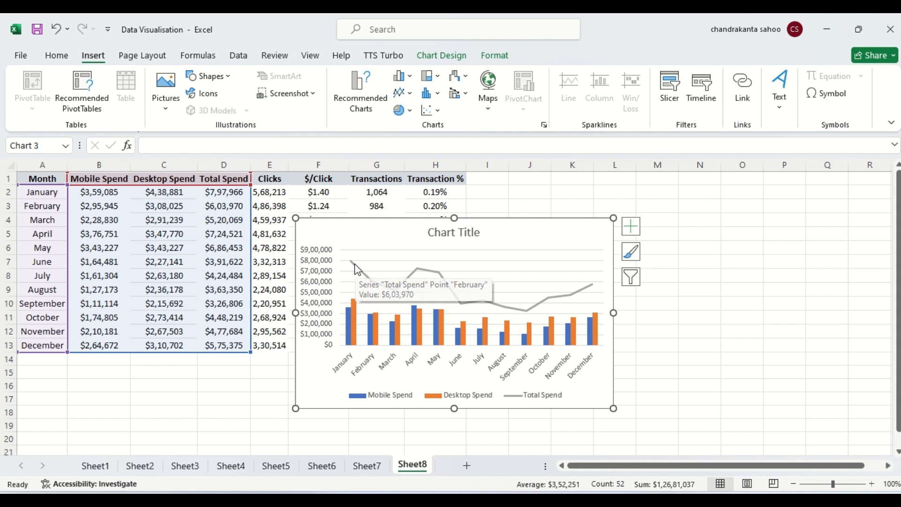
{"action": "mouse_move", "coordinate": [353, 261]}
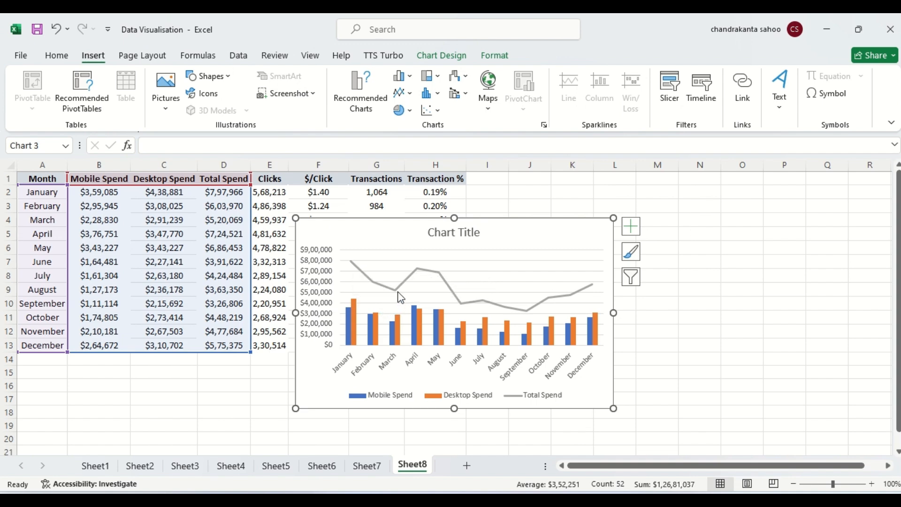
{"action": "mouse_move", "coordinate": [398, 297]}
{"action": "mouse_move", "coordinate": [592, 289]}
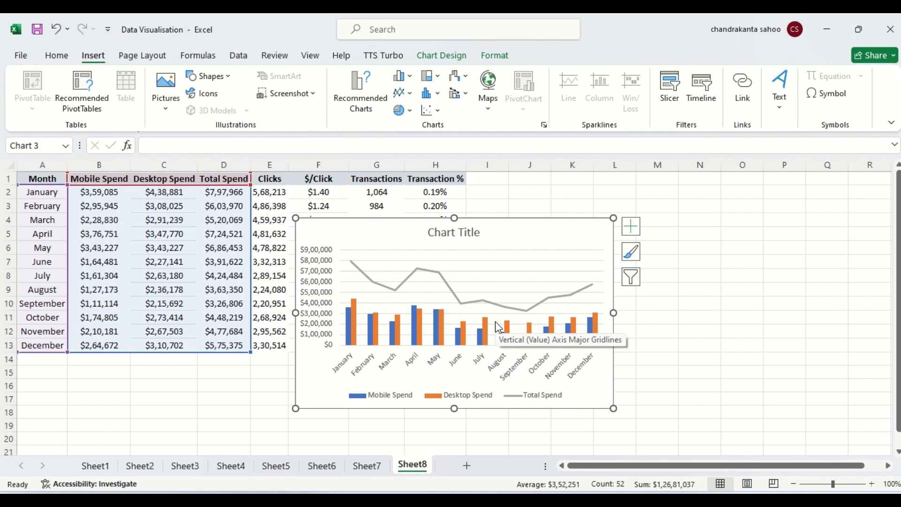
{"action": "right_click", "coordinate": [541, 233]}
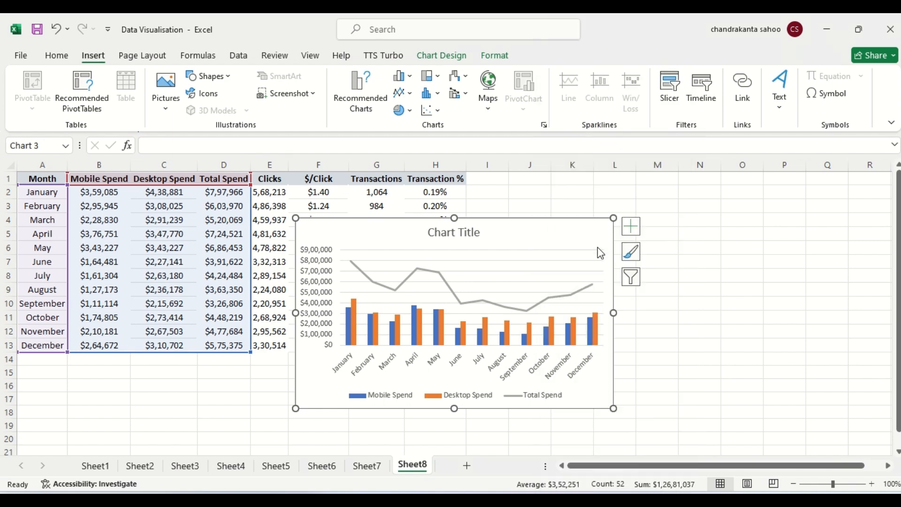
{"action": "left_click", "coordinate": [601, 245]}
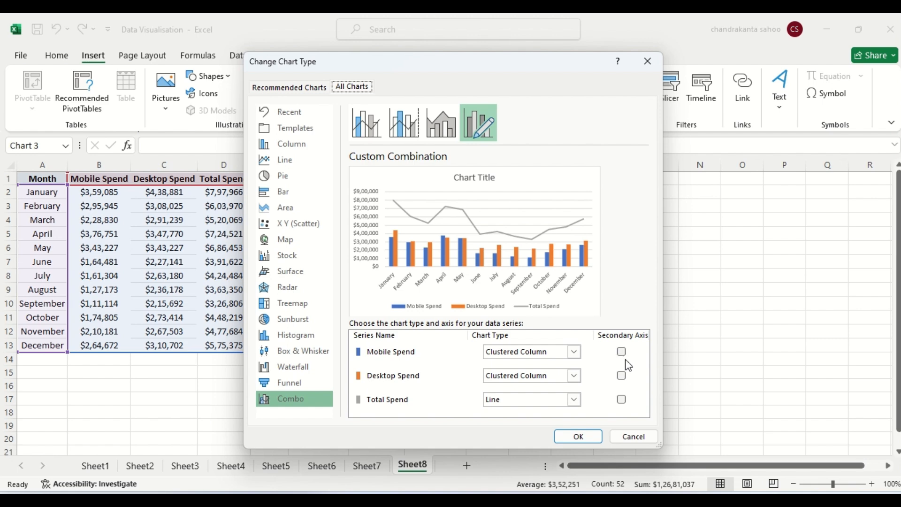
{"action": "left_click", "coordinate": [621, 352]}
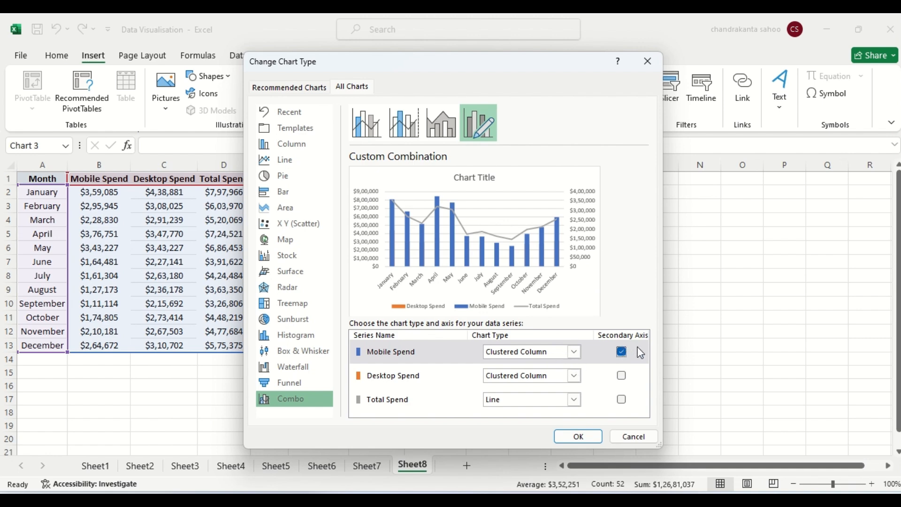
{"action": "left_click", "coordinate": [620, 375]}
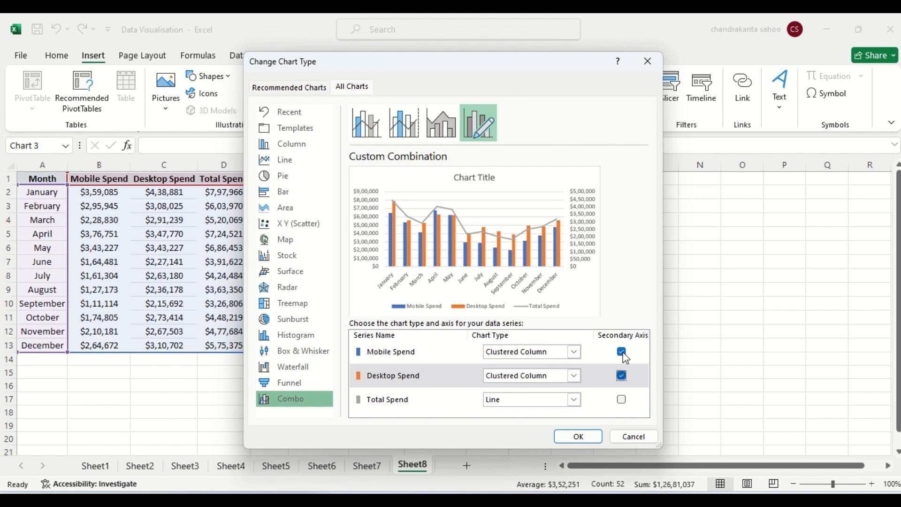
{"action": "left_click", "coordinate": [622, 352]}
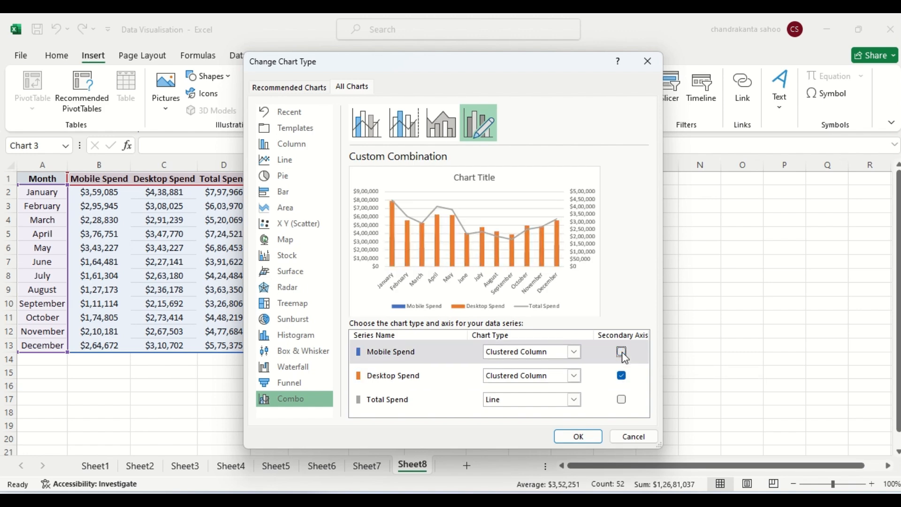
{"action": "left_click", "coordinate": [622, 375]}
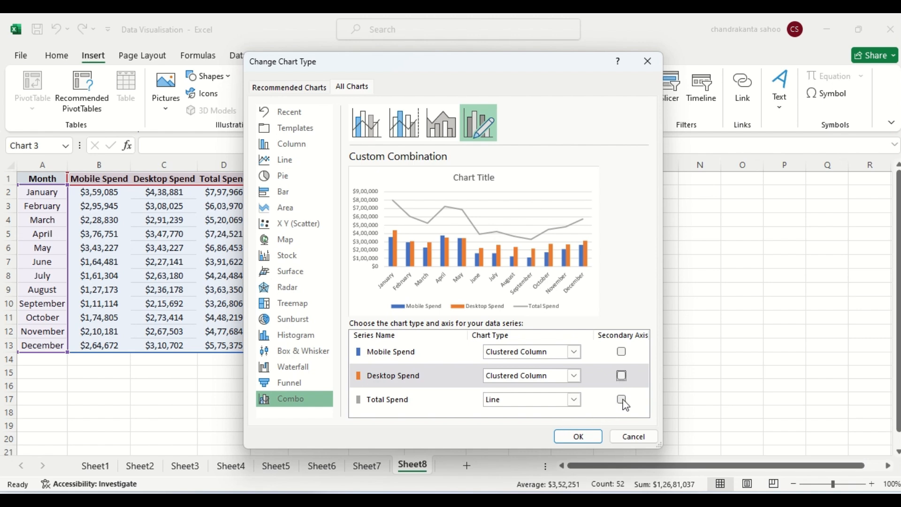
Plot the Total Spend line on the secondary axis while keeping both spend columns on the primary axis
{"action": "left_click", "coordinate": [621, 400]}
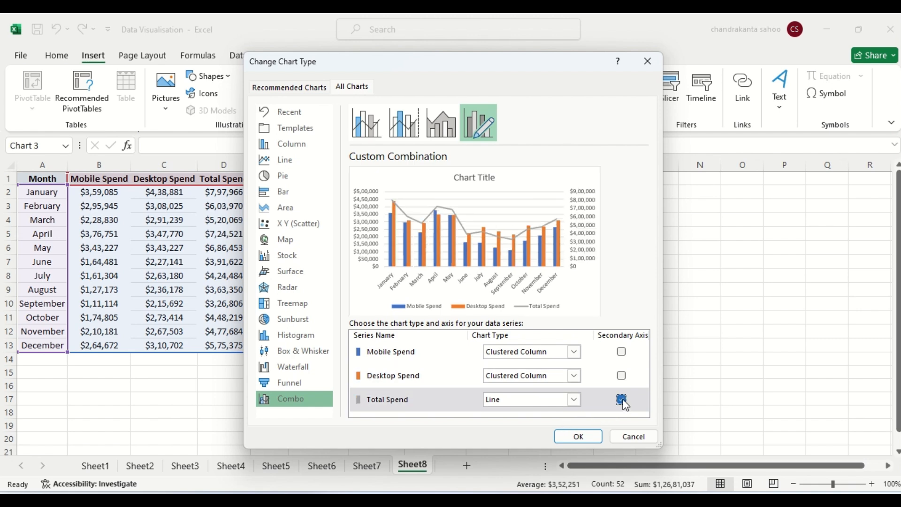
{"action": "left_click", "coordinate": [623, 399]}
{"action": "left_click", "coordinate": [623, 400]}
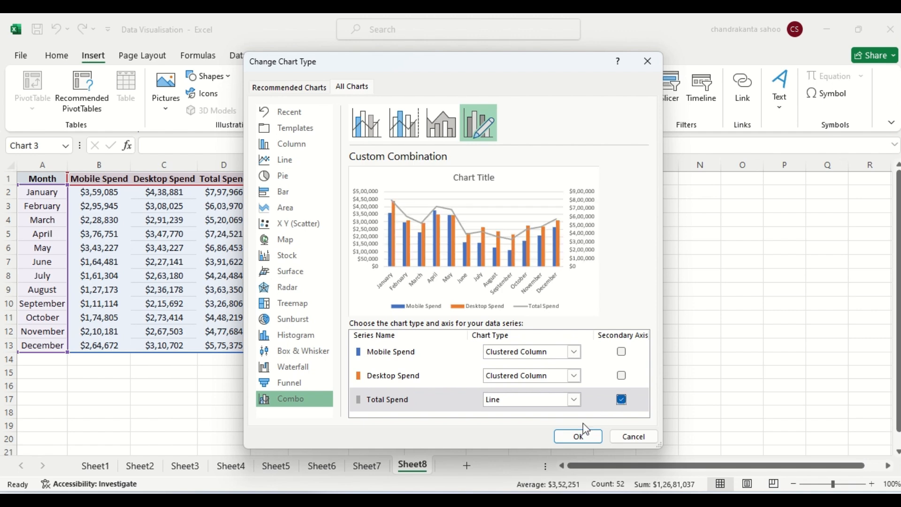
{"action": "left_click", "coordinate": [577, 435]}
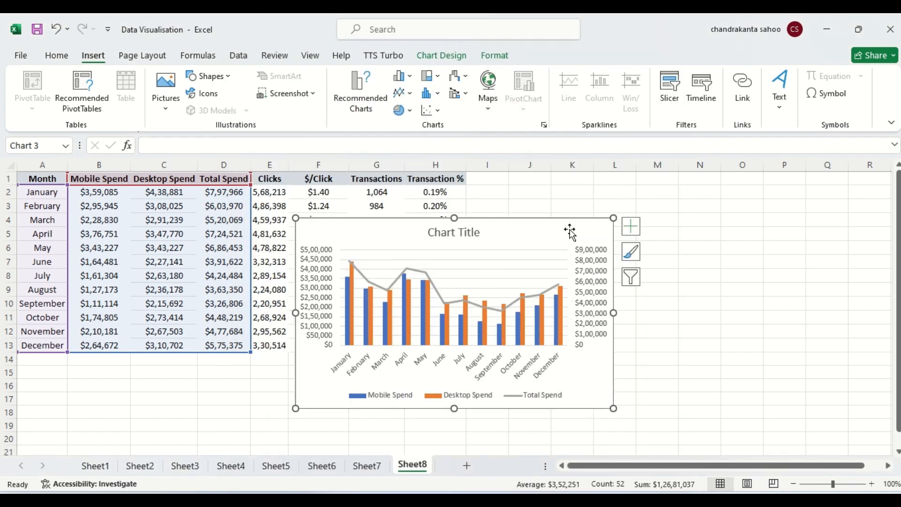
Delete the spend combo chart from the sheet
{"action": "key", "text": "Delete"}
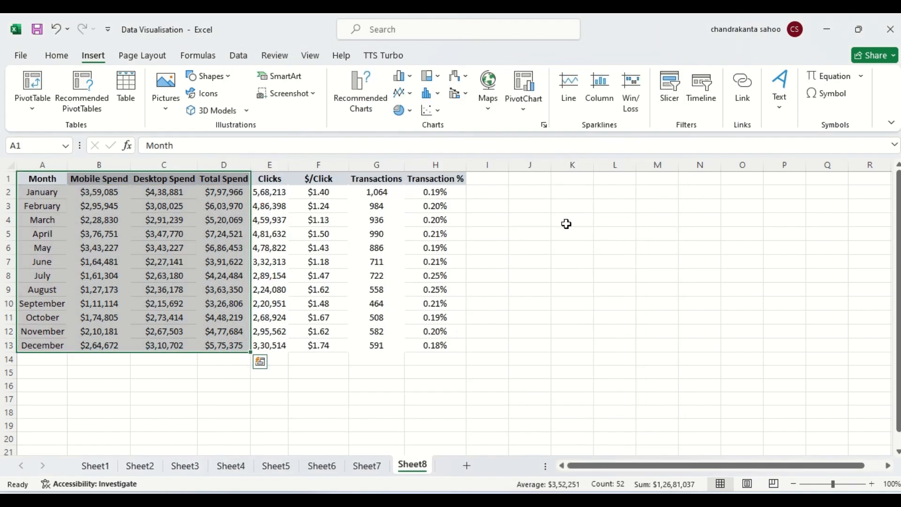
{"action": "left_click", "coordinate": [566, 224]}
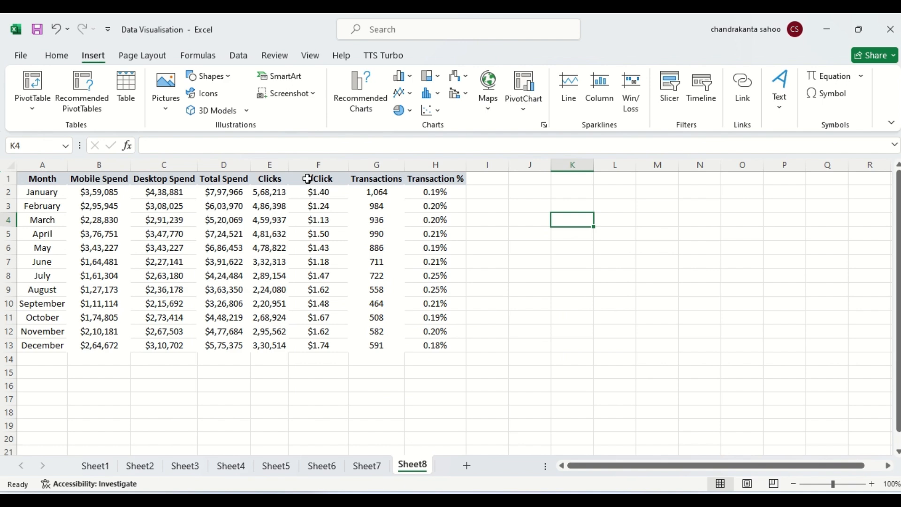
Insert a combo chart from the Month, Clicks and $/Click data in rows 1 to 13, with Clicks as clustered columns and $/Click as a line
{"action": "left_click", "coordinate": [49, 179]}
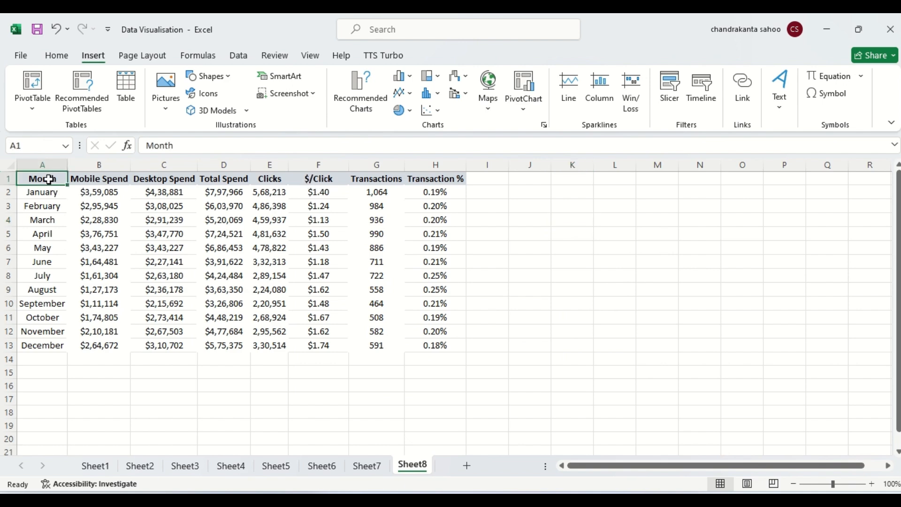
{"action": "key", "text": "ctrl+shift+Down"}
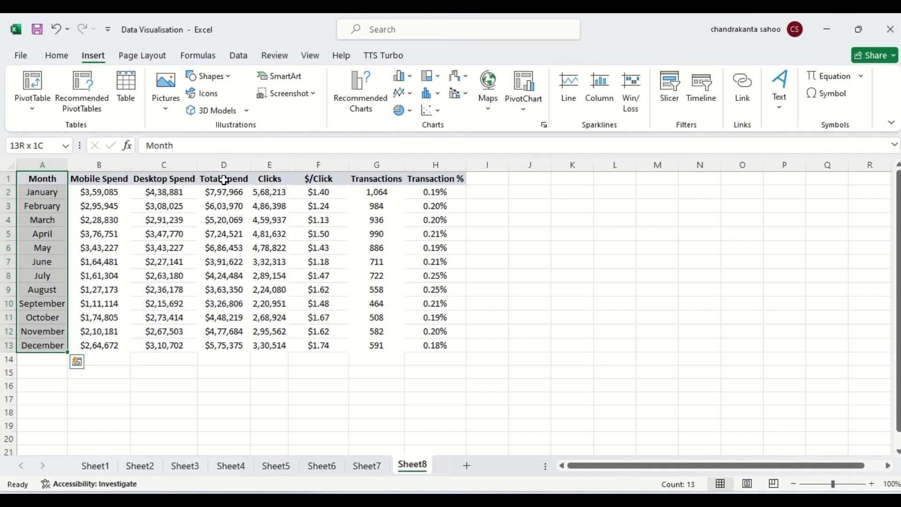
{"action": "left_click", "coordinate": [279, 179], "text": "ctrl"}
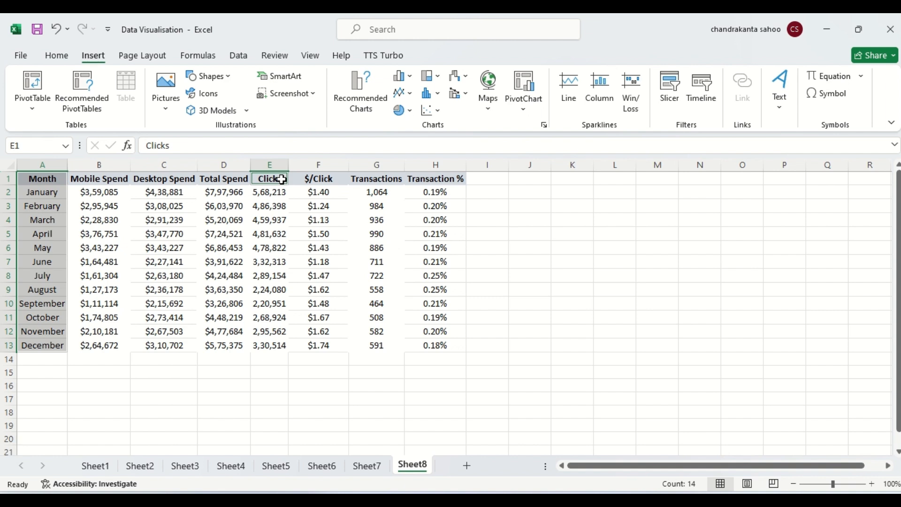
{"action": "key", "text": "ctrl+shift+Down"}
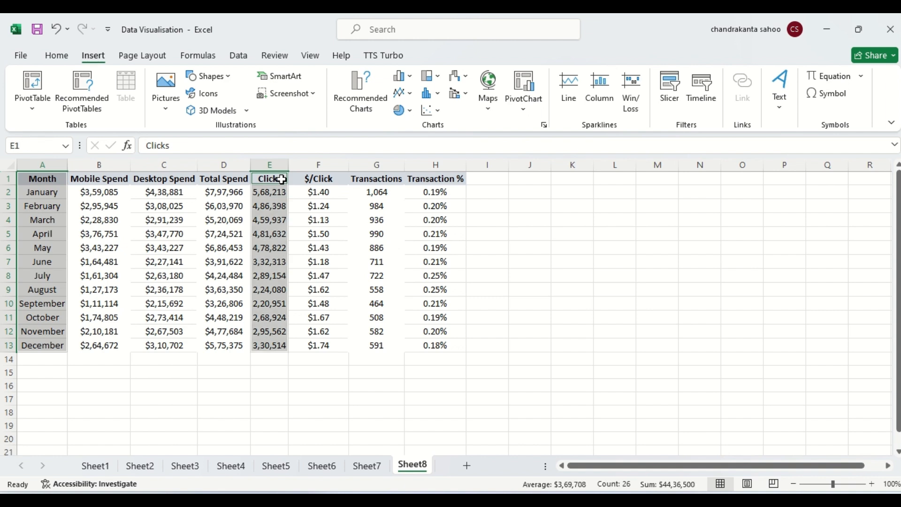
{"action": "left_click", "coordinate": [320, 179], "text": "ctrl"}
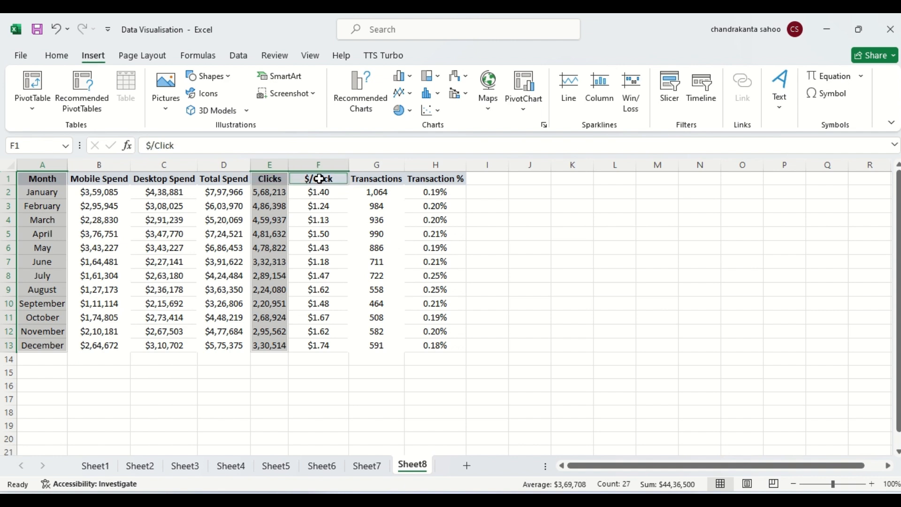
{"action": "key", "text": "ctrl+shift+Down"}
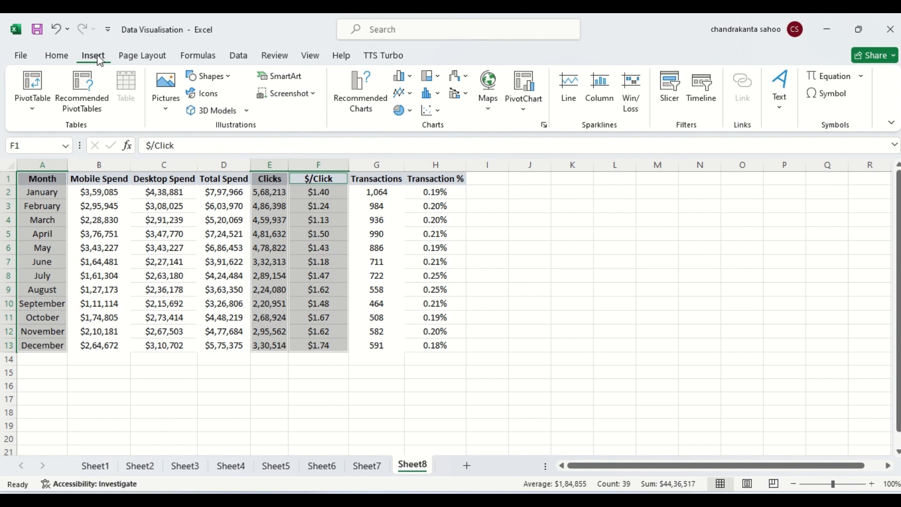
{"action": "left_click", "coordinate": [357, 94]}
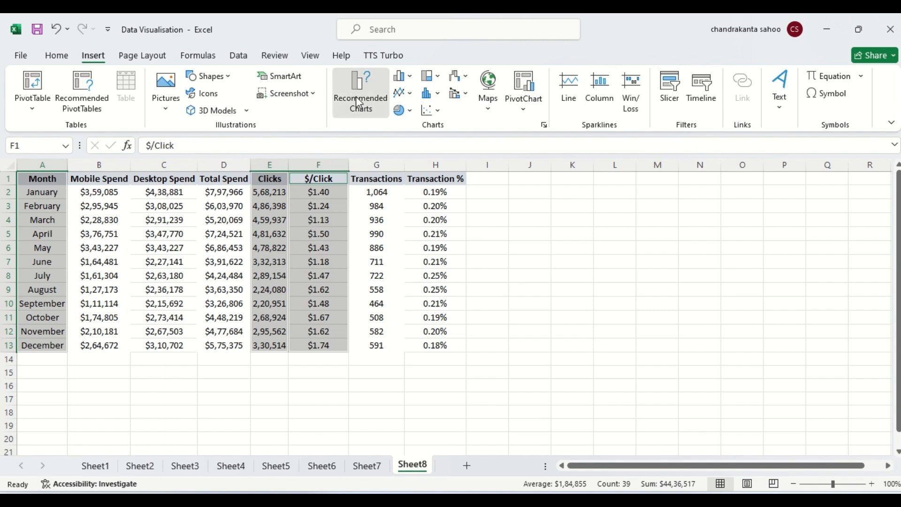
{"action": "left_click", "coordinate": [352, 88]}
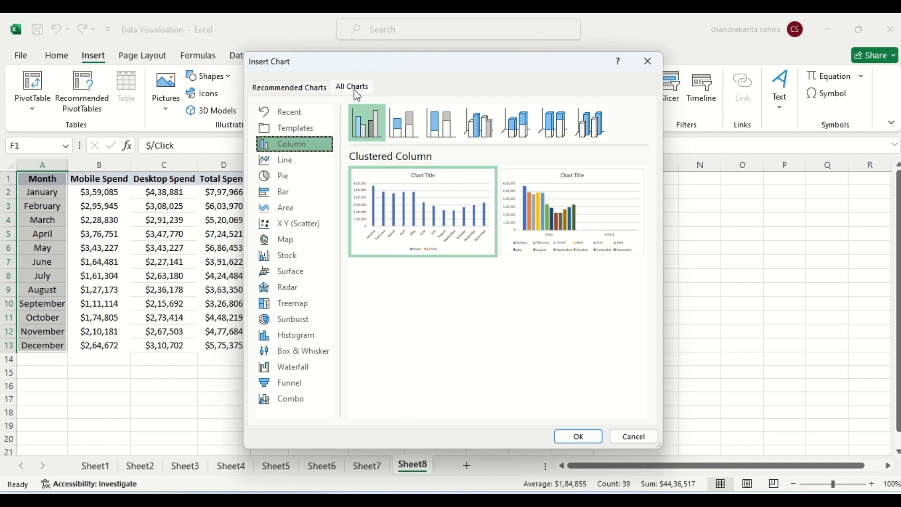
{"action": "left_click", "coordinate": [291, 397]}
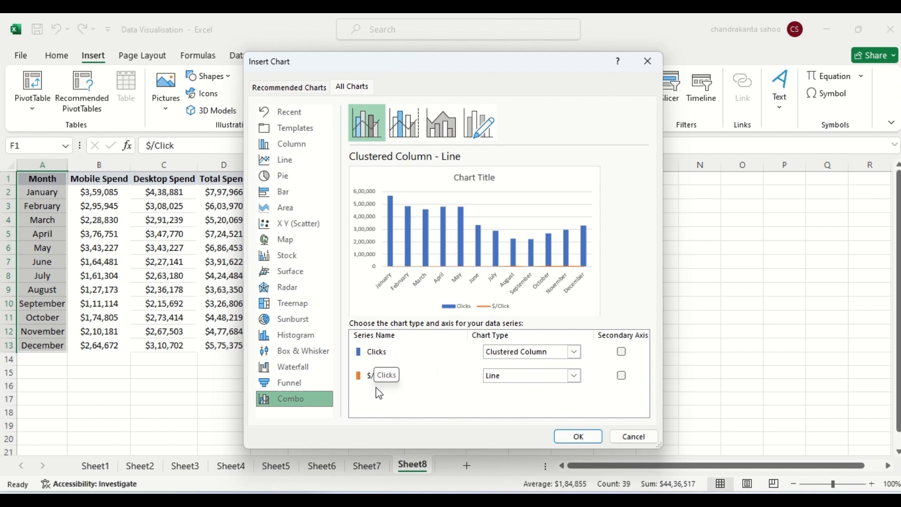
{"action": "left_click", "coordinate": [622, 375]}
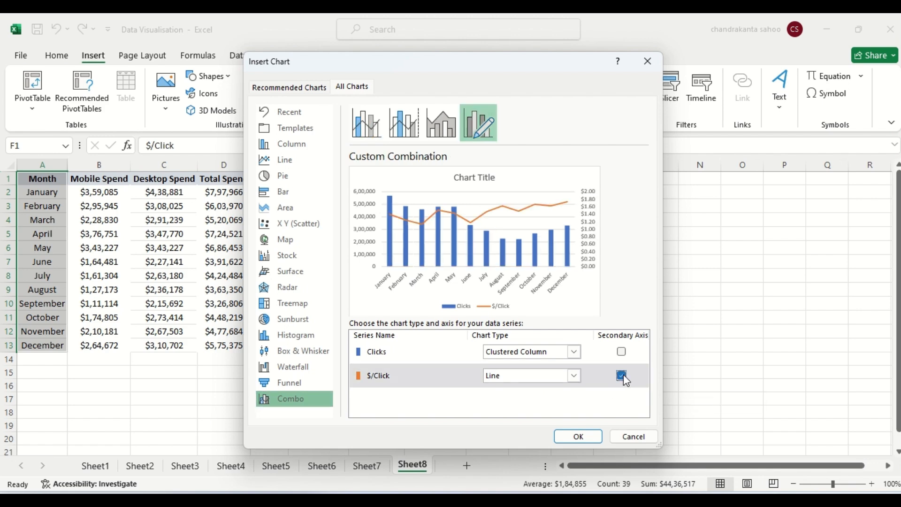
{"action": "left_click", "coordinate": [574, 435]}
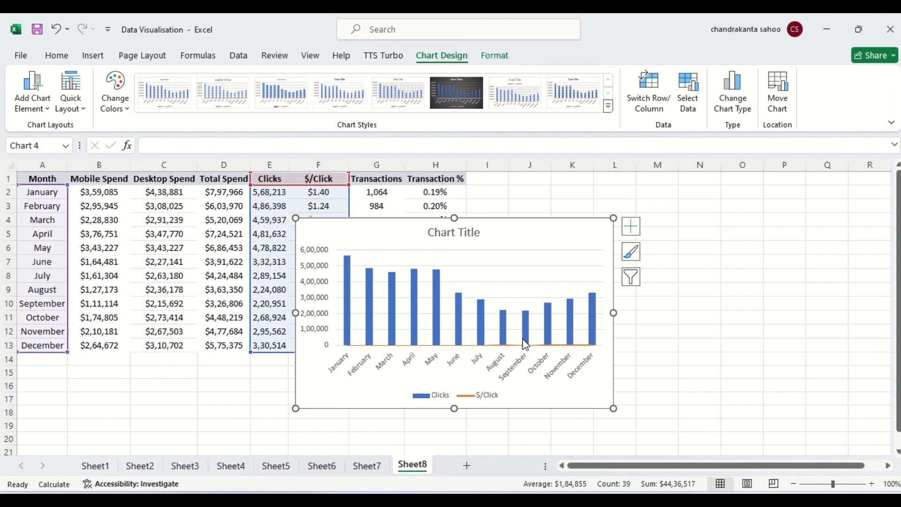
Plot the $/Click line on the secondary axis of the new combo chart
{"action": "mouse_move", "coordinate": [593, 344]}
{"action": "right_click", "coordinate": [514, 259]}
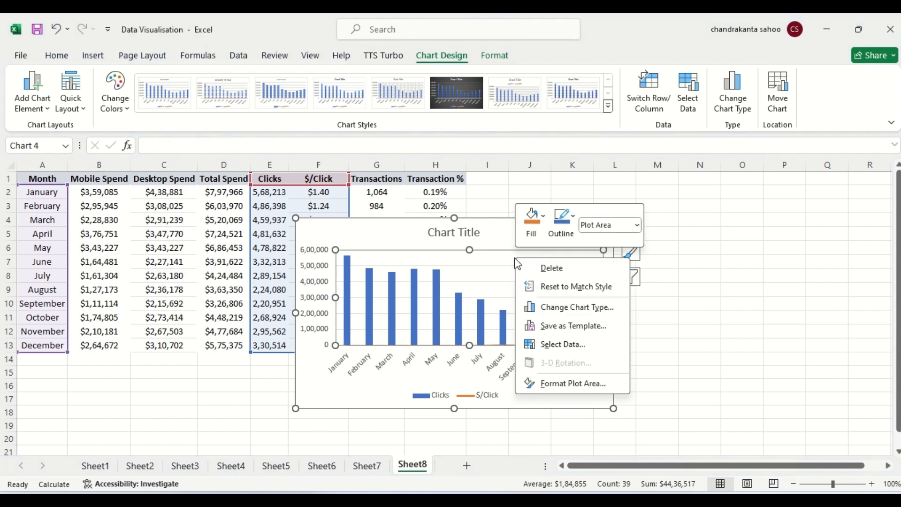
{"action": "left_click", "coordinate": [555, 306]}
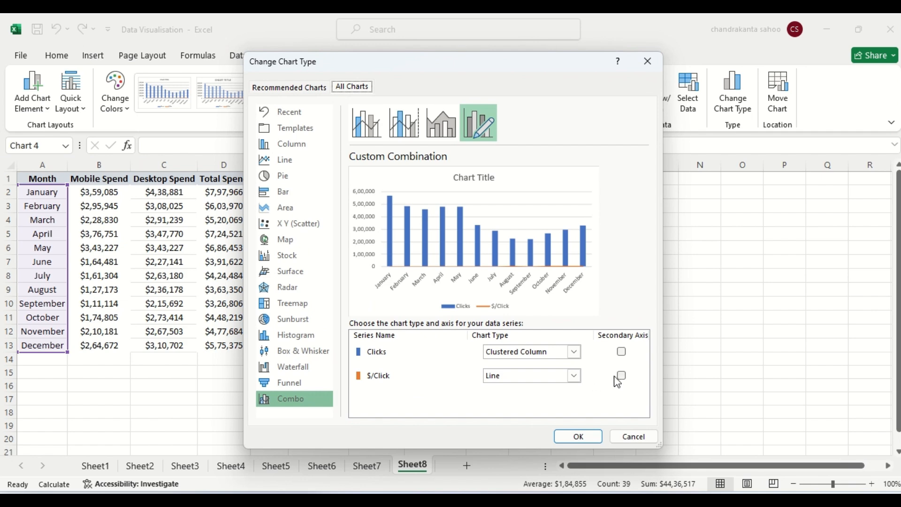
{"action": "left_click", "coordinate": [621, 375]}
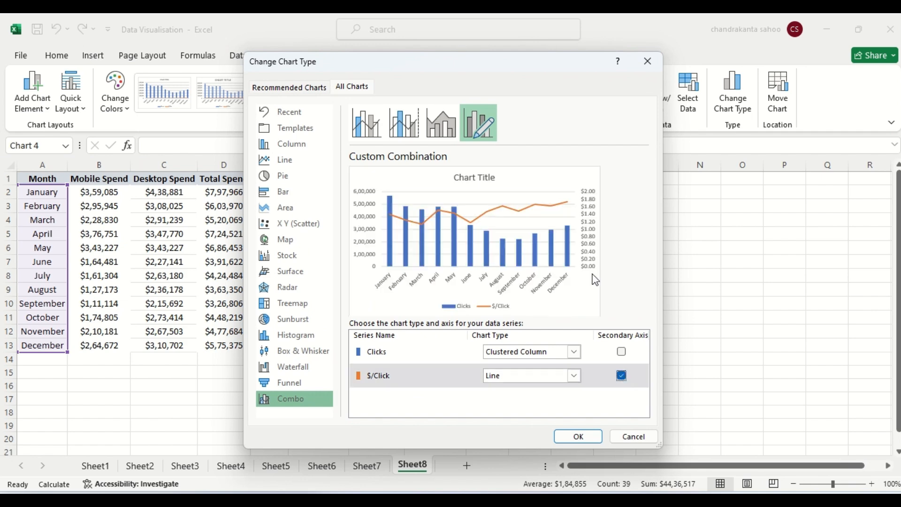
{"action": "left_click", "coordinate": [577, 435]}
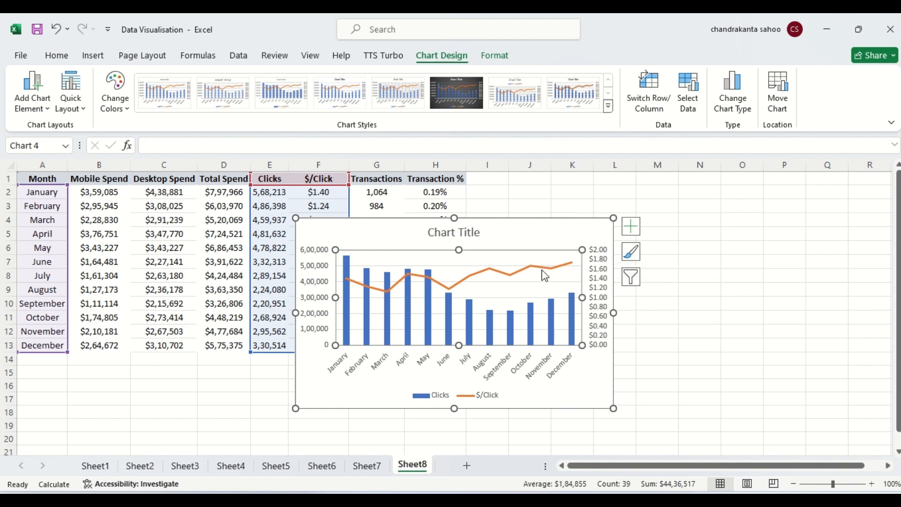
{"action": "mouse_move", "coordinate": [541, 270]}
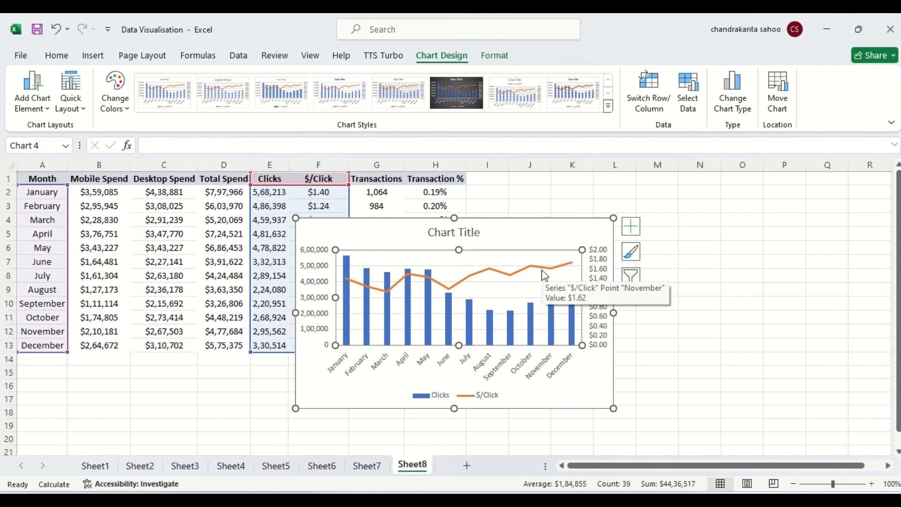